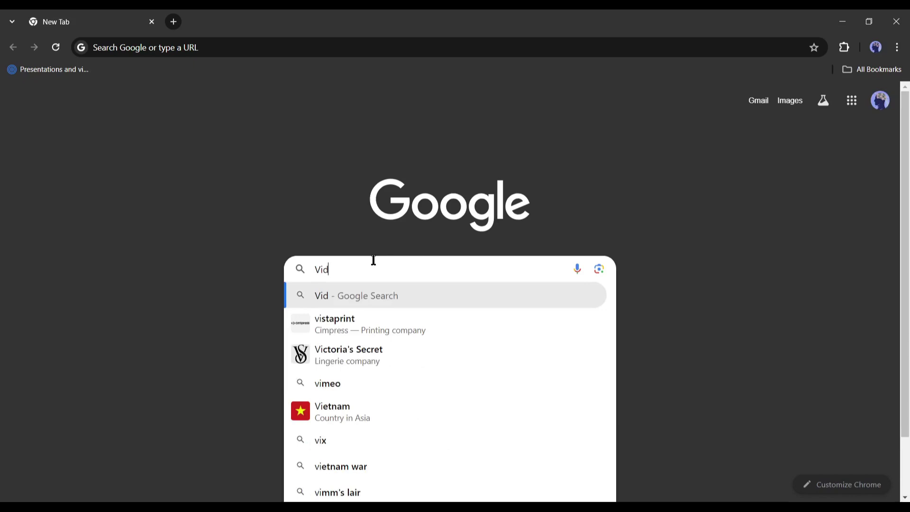
text(eoGen)
Search for VideoGen, open the videogen.io site and start its free app
key(Return)
scroll(372, 262, down, 2)
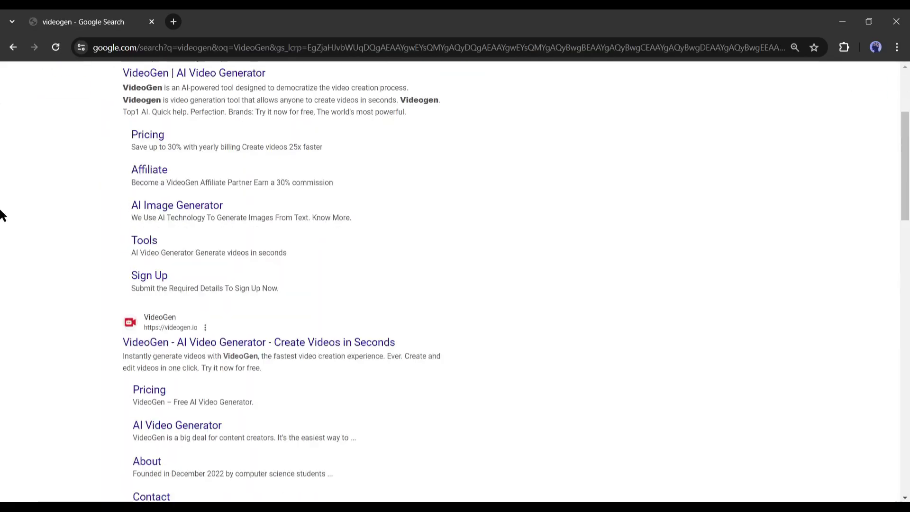
scroll(51, 256, down, 1)
scroll(51, 256, down, 1)
click(181, 216)
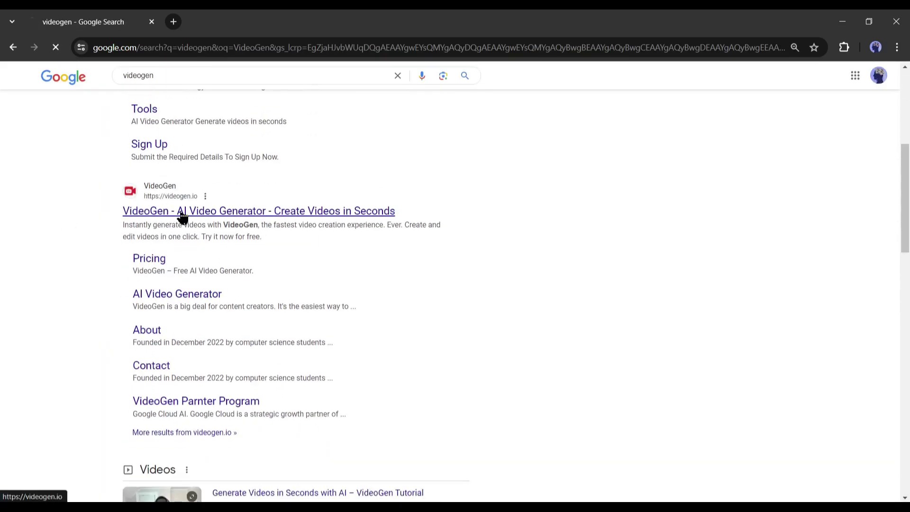
scroll(159, 275, down, 3)
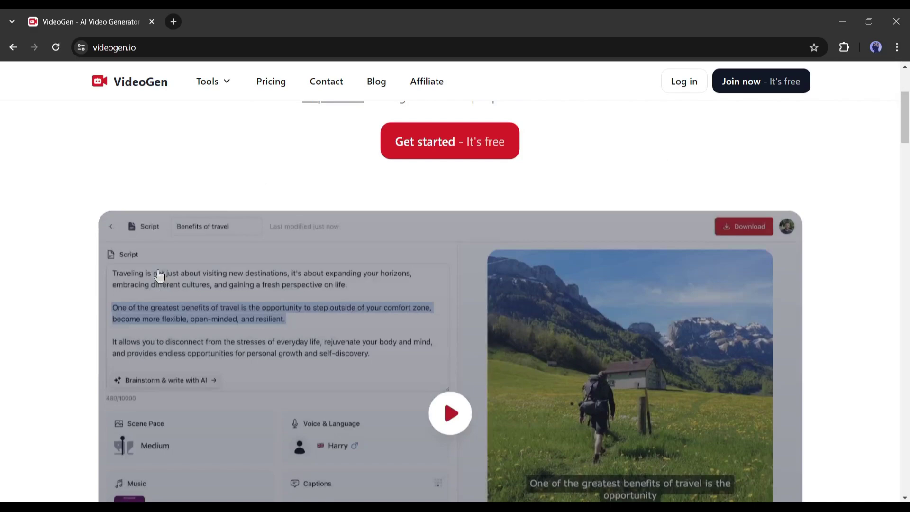
scroll(160, 275, down, 2)
scroll(160, 276, up, 5)
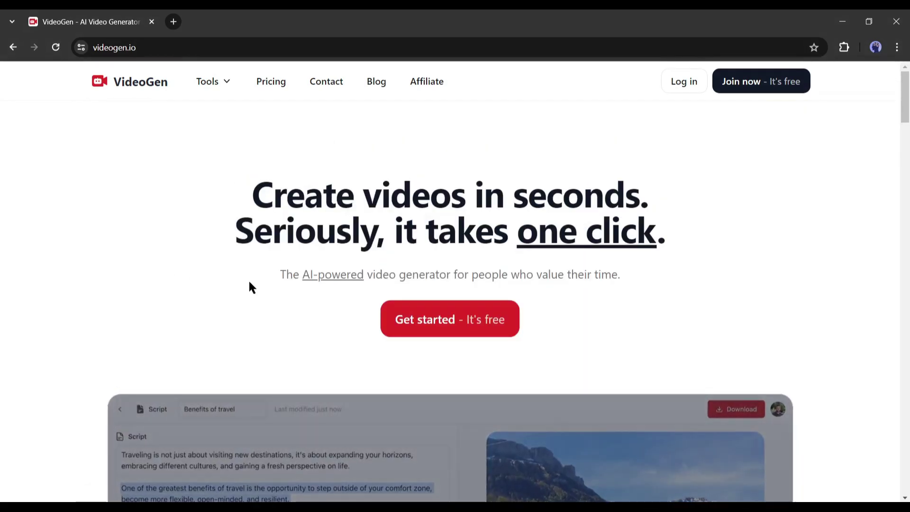
click(417, 321)
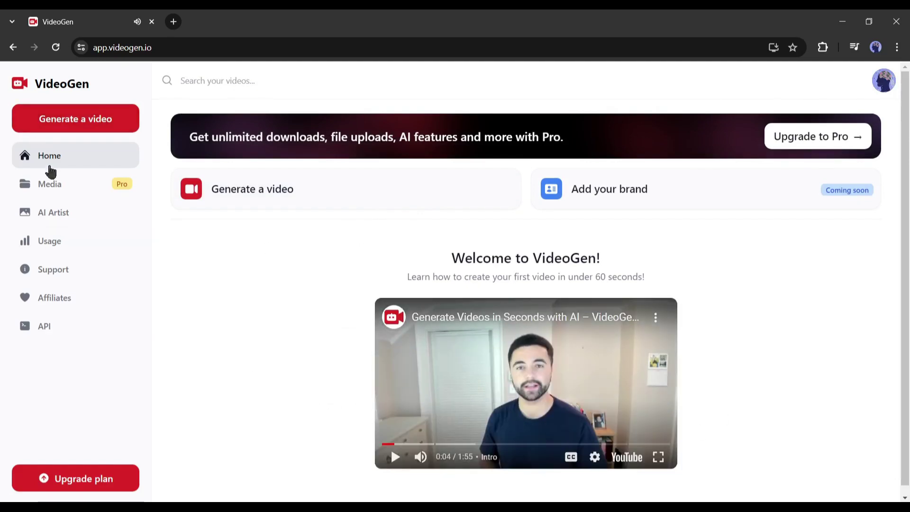
click(675, 375)
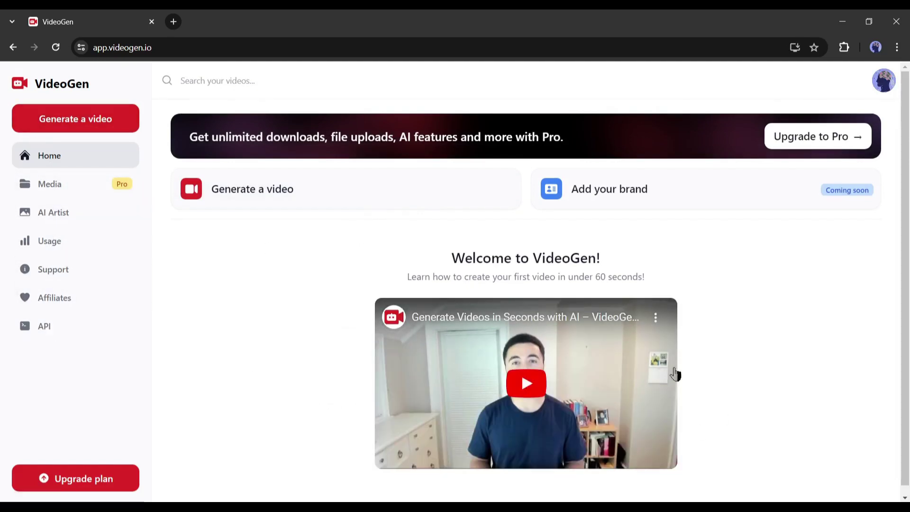
click(524, 384)
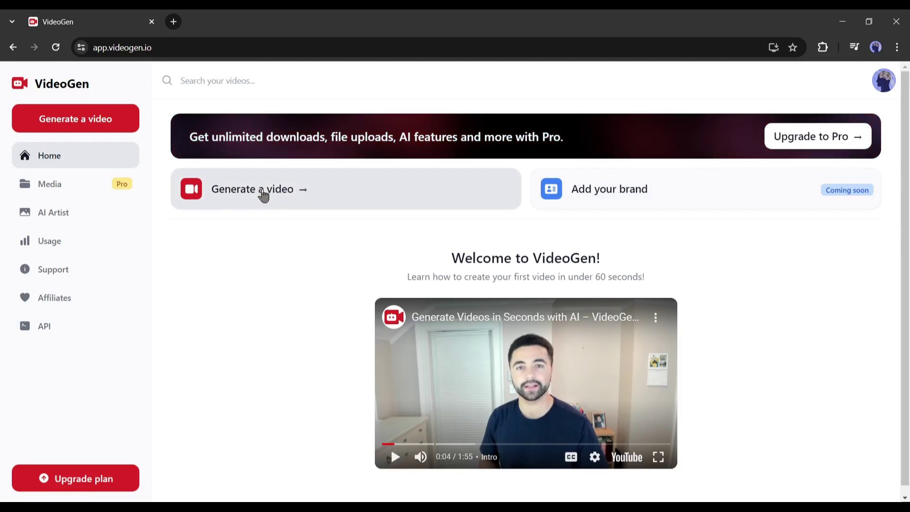
Start a new video, compare the Website and Blank options, then choose AI Prompt
click(302, 196)
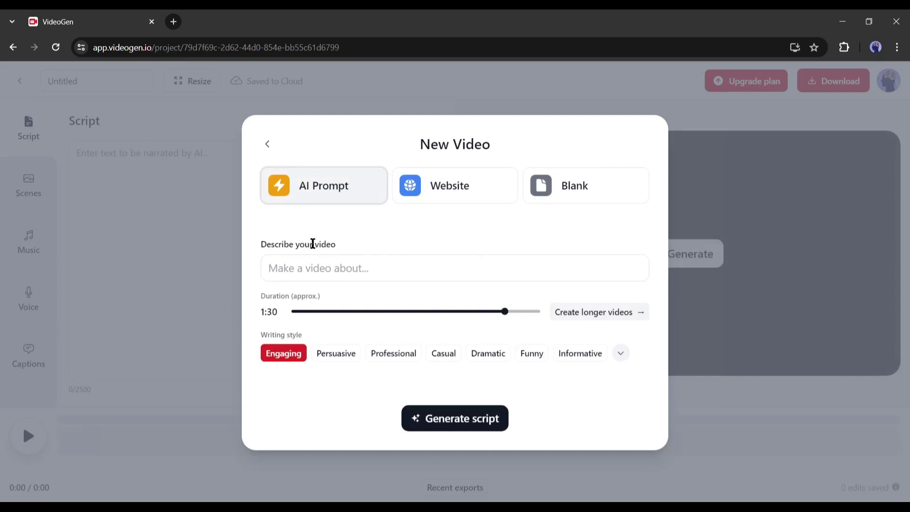
click(437, 187)
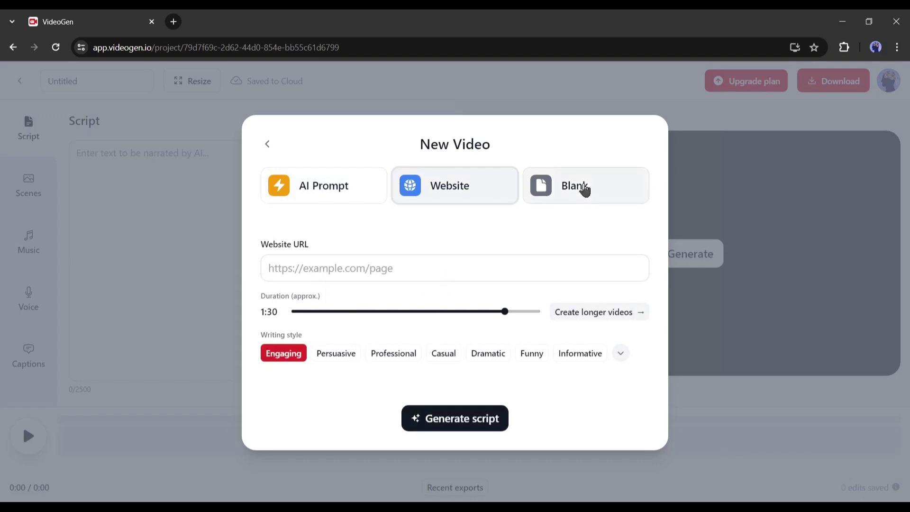
click(584, 188)
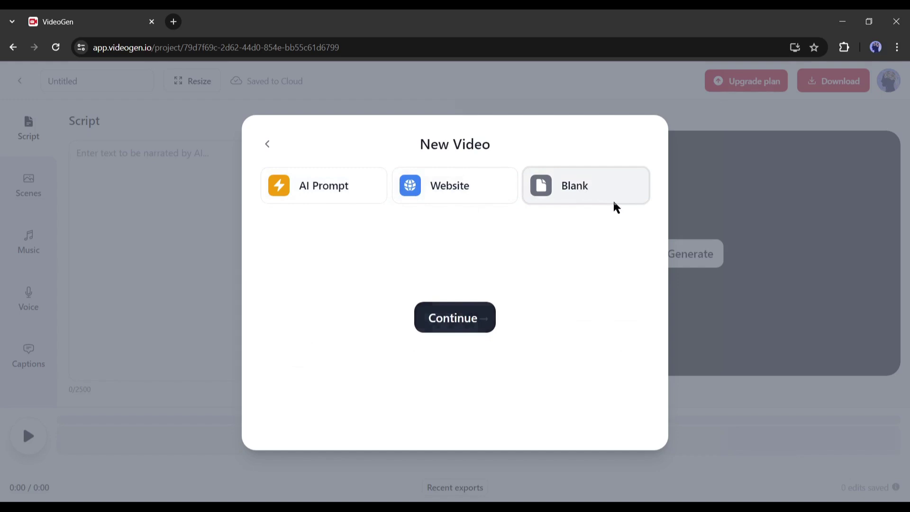
click(321, 190)
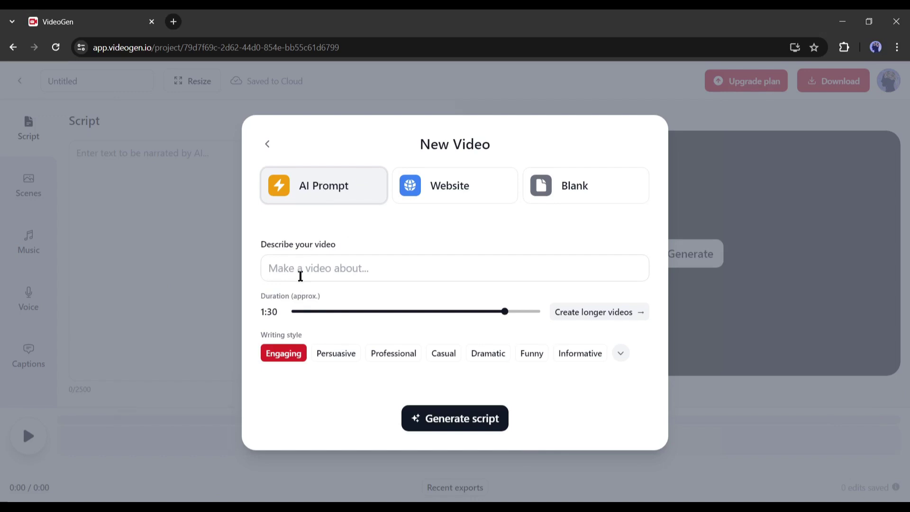
text(Make a)
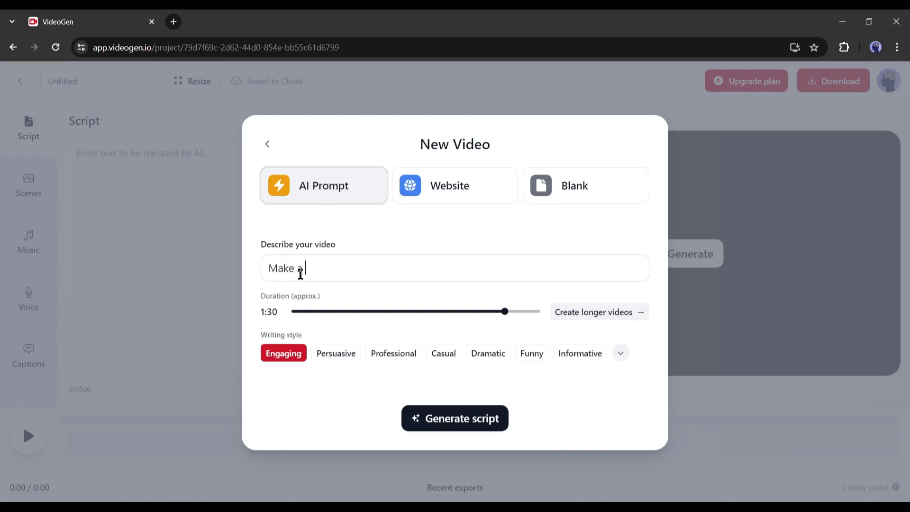
text(orror story video about ")
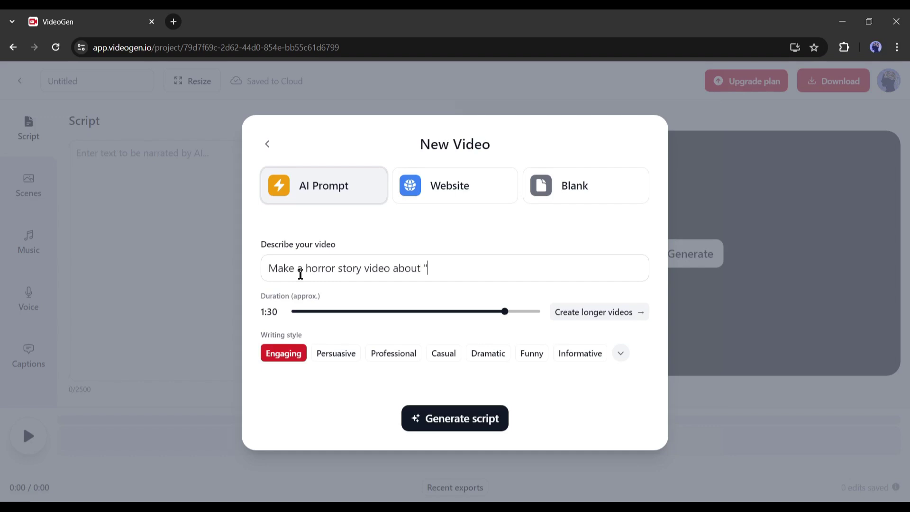
Paste the secluded-house writer prompt, set duration 2:00 and Engaging style, and generate the script
key(ctrl+v)
mouse_move(429, 267)
mouse_down()
mouse_move(616, 268)
mouse_move(673, 280)
mouse_move(349, 268)
mouse_move(645, 271)
mouse_move(628, 272)
mouse_up()
click(510, 233)
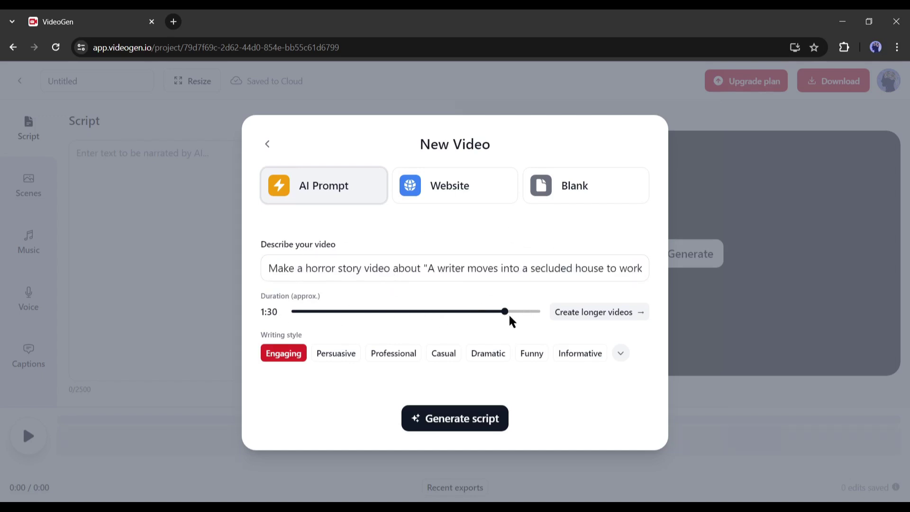
drag(504, 313, 537, 314)
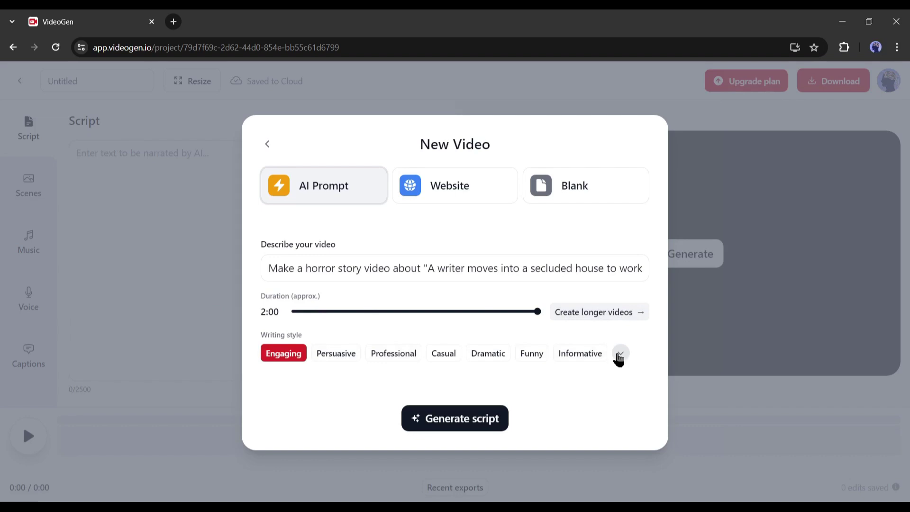
click(619, 355)
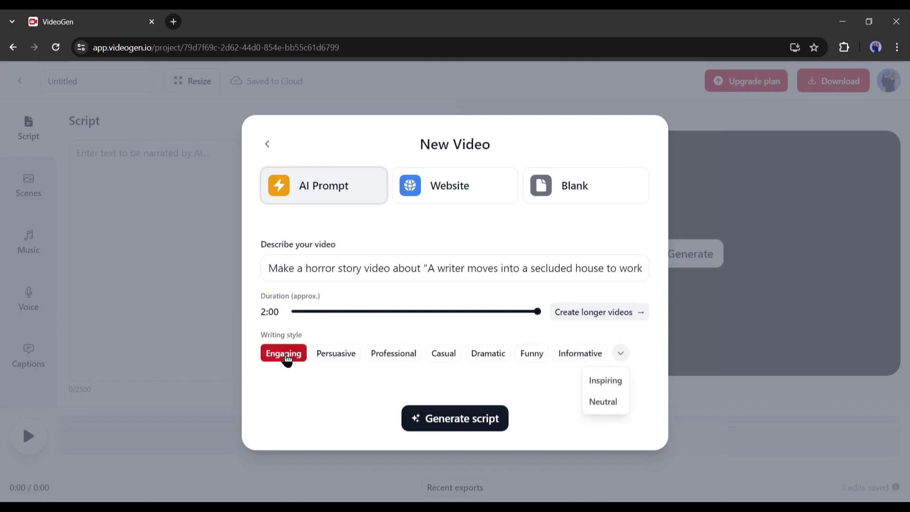
click(286, 358)
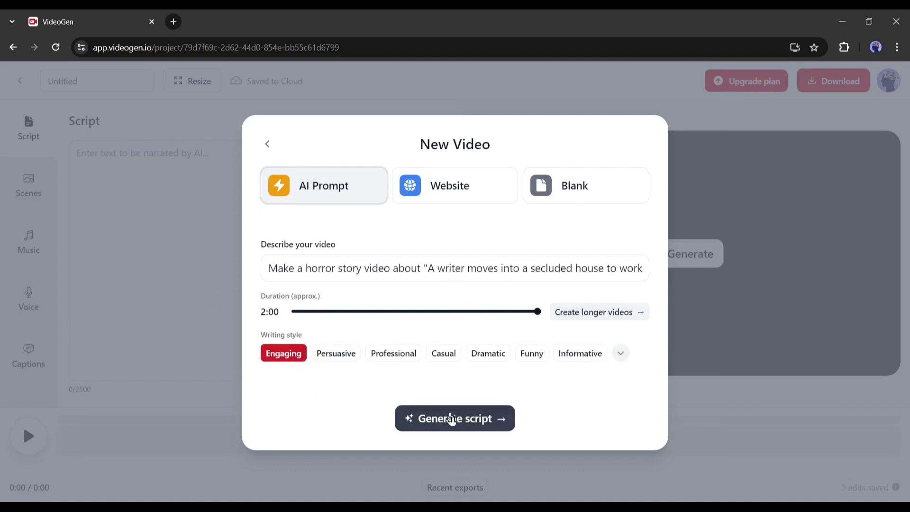
click(449, 419)
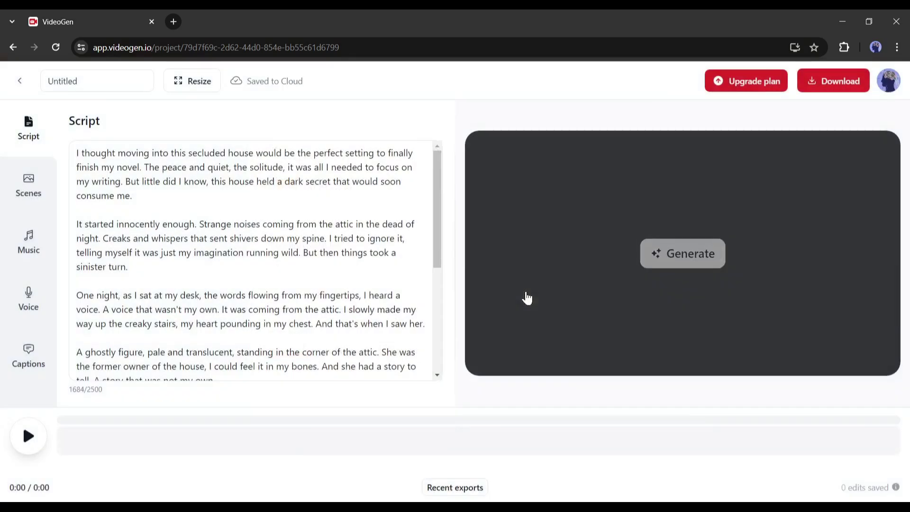
scroll(213, 257, down, 3)
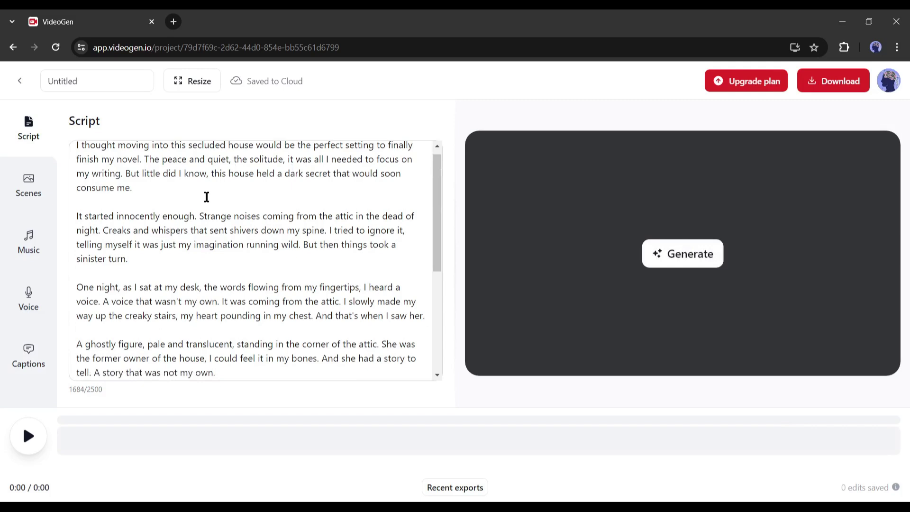
scroll(173, 305, down, 1)
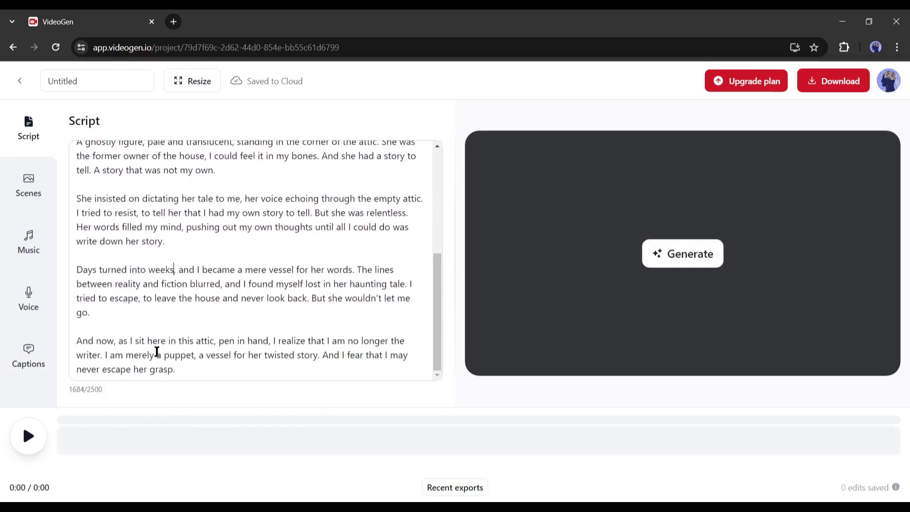
drag(192, 355, 155, 355)
scroll(154, 369, up, 2)
scroll(190, 370, up, 2)
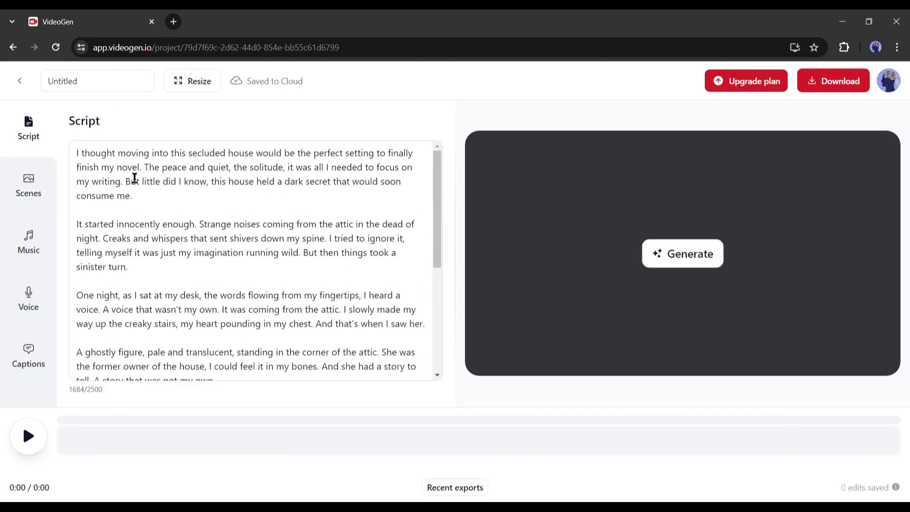
After reviewing the horror script, bring up the Fast, Medium and Slow scene pace options
click(42, 191)
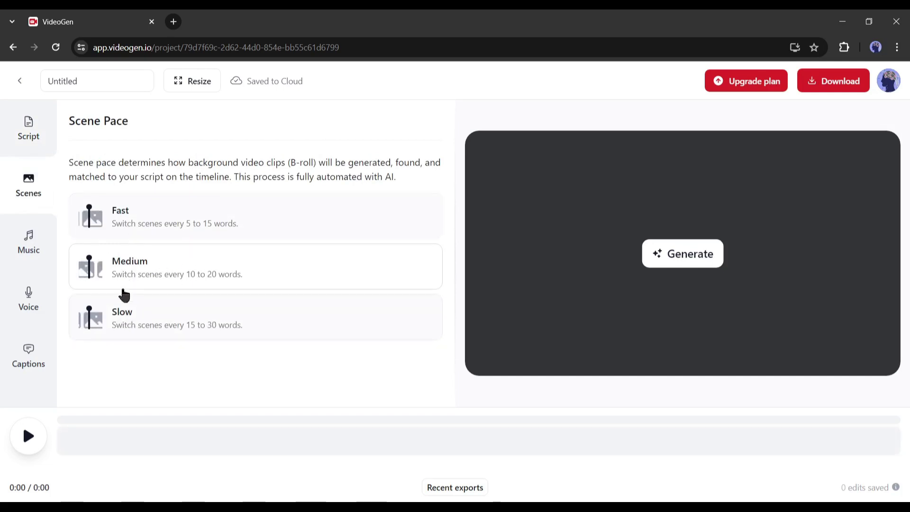
Set scenes to the Fast pace and filter the music library to Suspense tracks
click(142, 214)
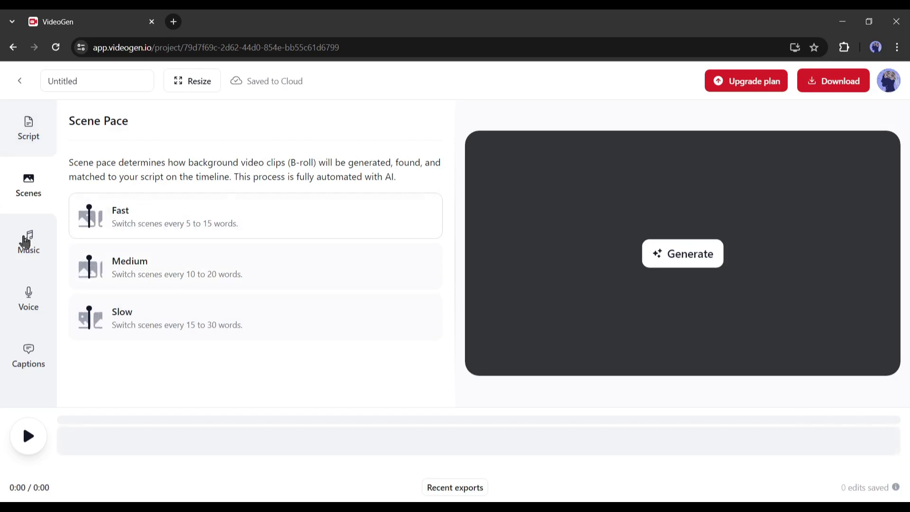
click(42, 243)
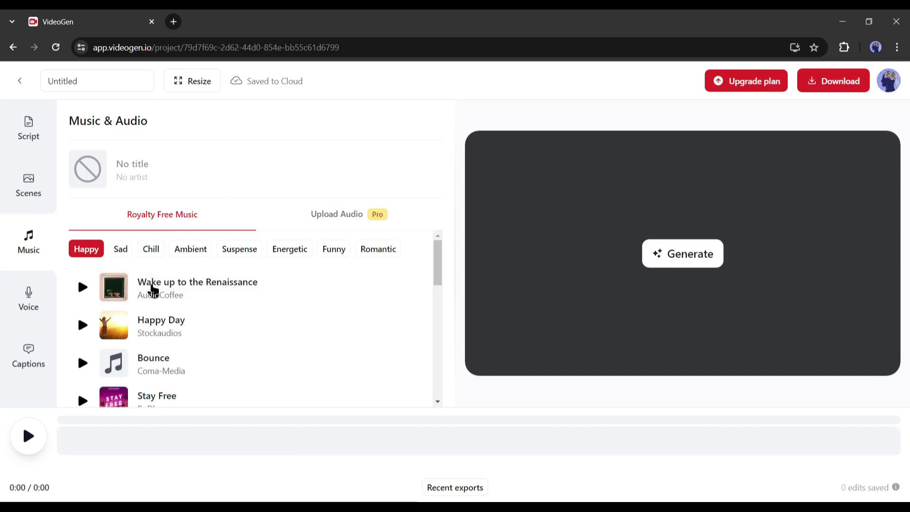
scroll(164, 299, down, 1)
scroll(192, 317, down, 3)
scroll(228, 320, down, 3)
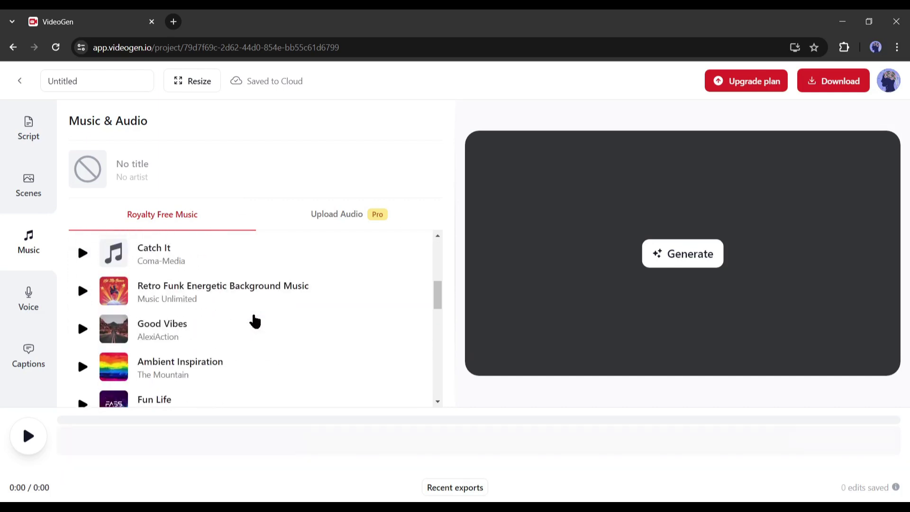
scroll(255, 322, up, 5)
click(240, 250)
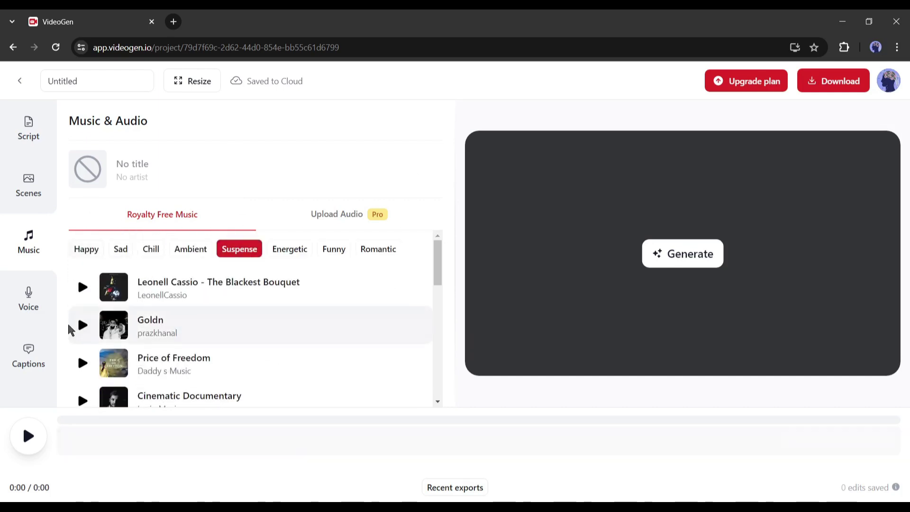
Preview Goldn, Leonell Cassio and Cinematic Documentary, choosing Cinematic Documentary as background music
click(82, 326)
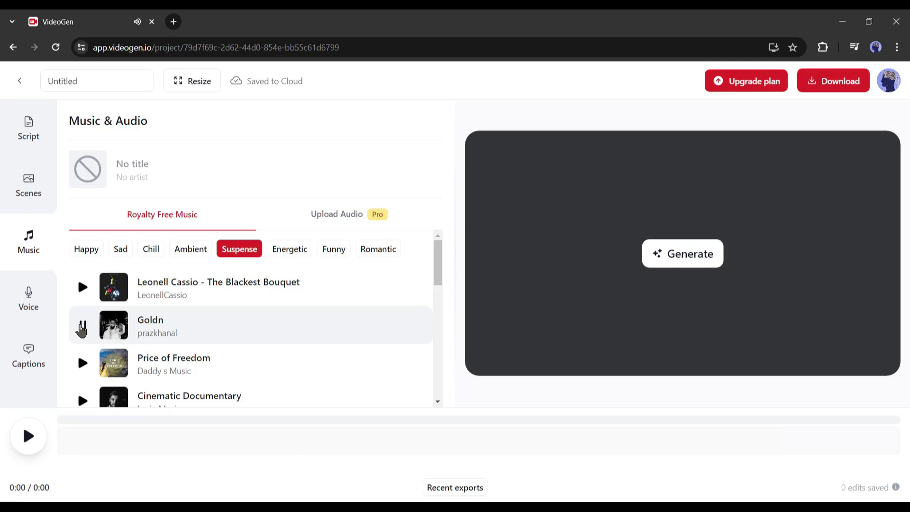
click(83, 286)
scroll(136, 313, down, 1)
scroll(214, 334, down, 1)
click(297, 352)
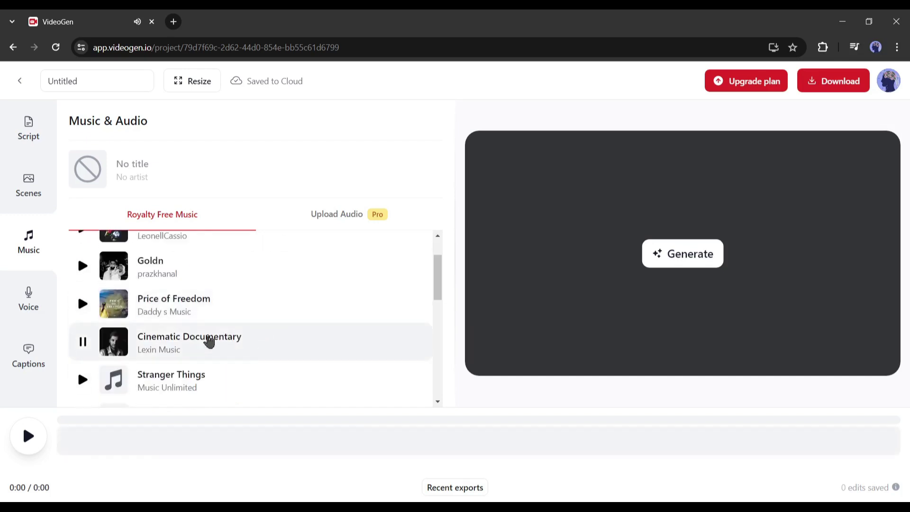
click(206, 342)
Browse the narration voice tabs: custom pronunciation, lifelike and standard voices
click(28, 297)
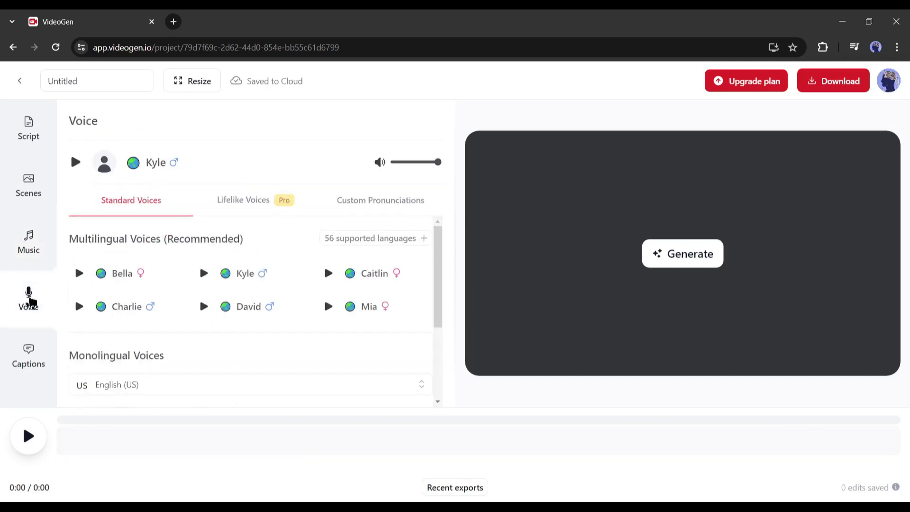
click(253, 203)
click(341, 199)
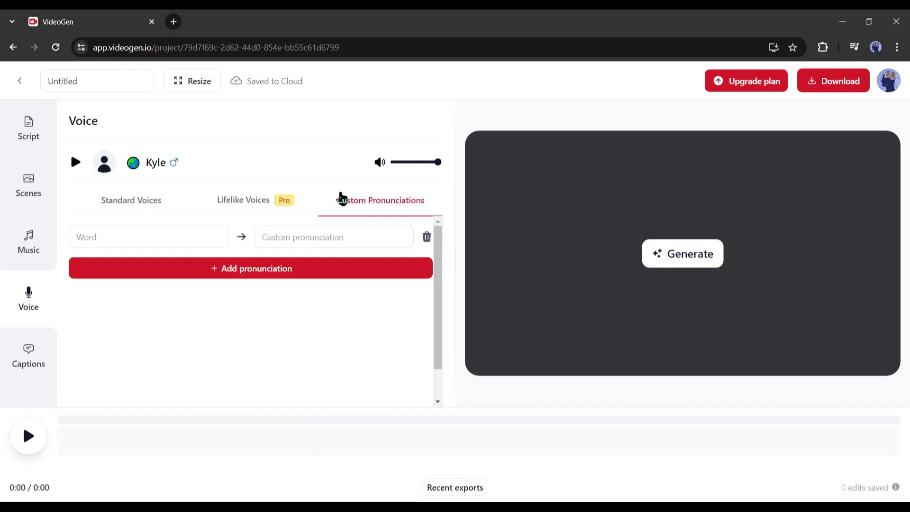
click(242, 200)
click(120, 205)
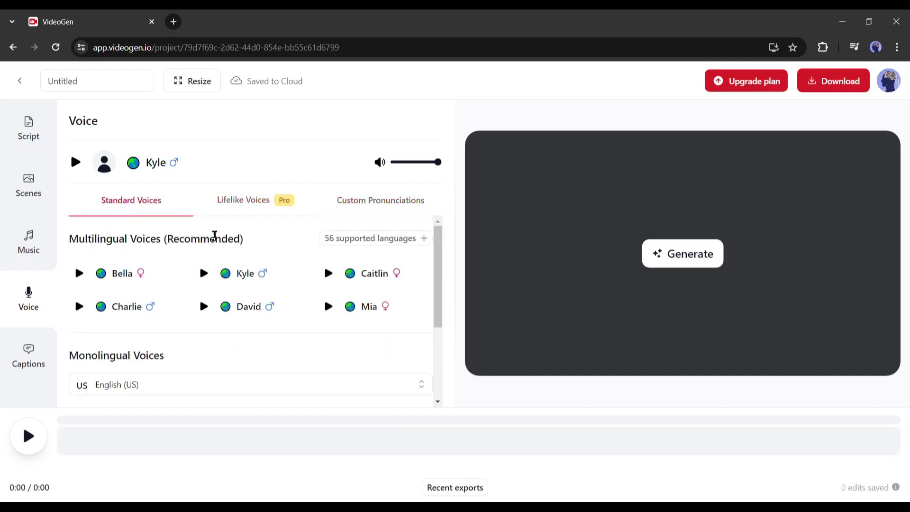
Sample lifelike voices Antoni, Rachel, Elli and Josh, settling on Mia as narrator
click(244, 202)
click(329, 283)
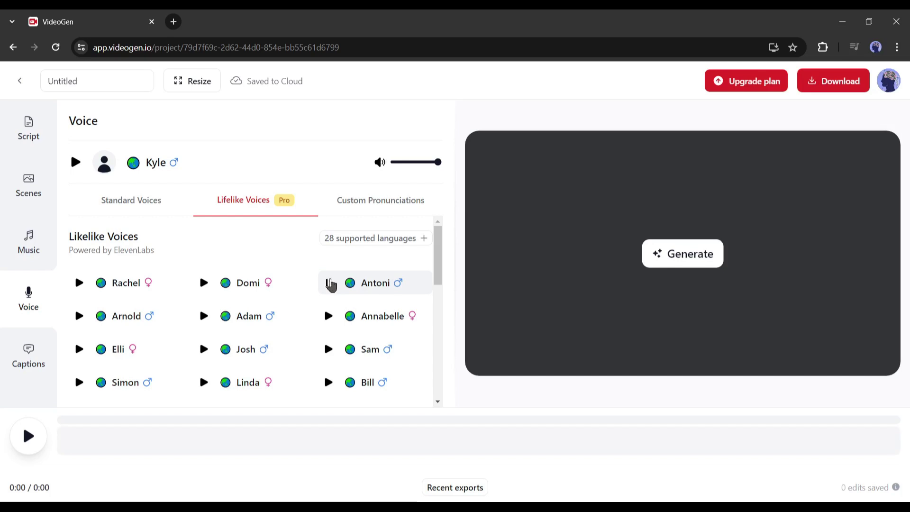
click(79, 283)
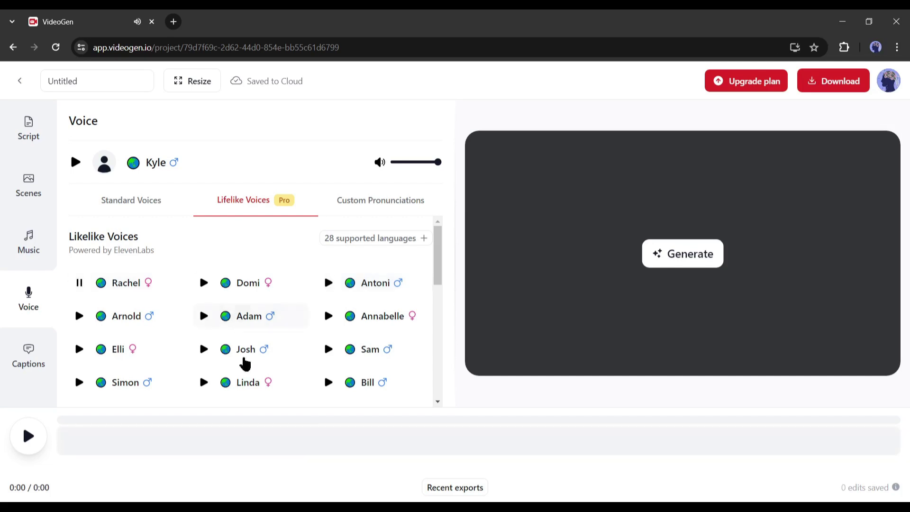
click(79, 348)
click(203, 349)
scroll(302, 335, down, 3)
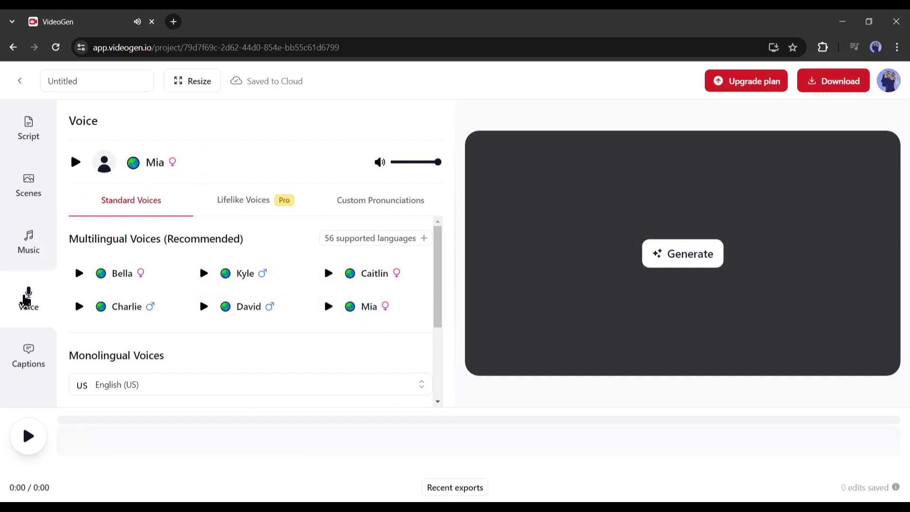
click(25, 350)
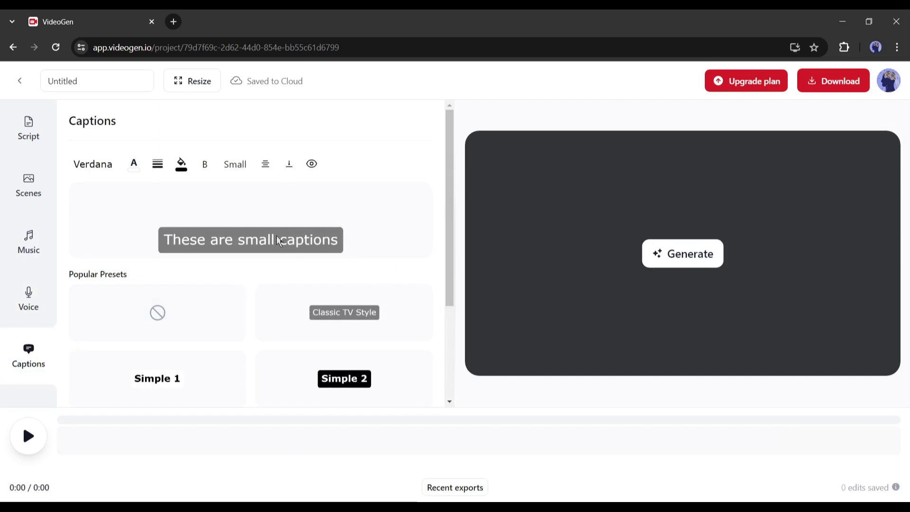
scroll(280, 238, down, 1)
scroll(249, 257, down, 1)
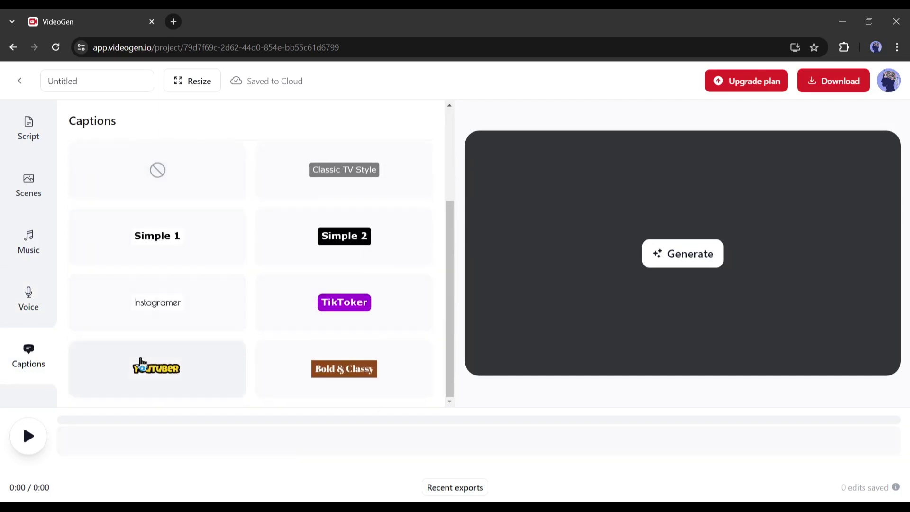
Apply yellow Youtuber captions and generate the 1:45 horror story video
click(133, 368)
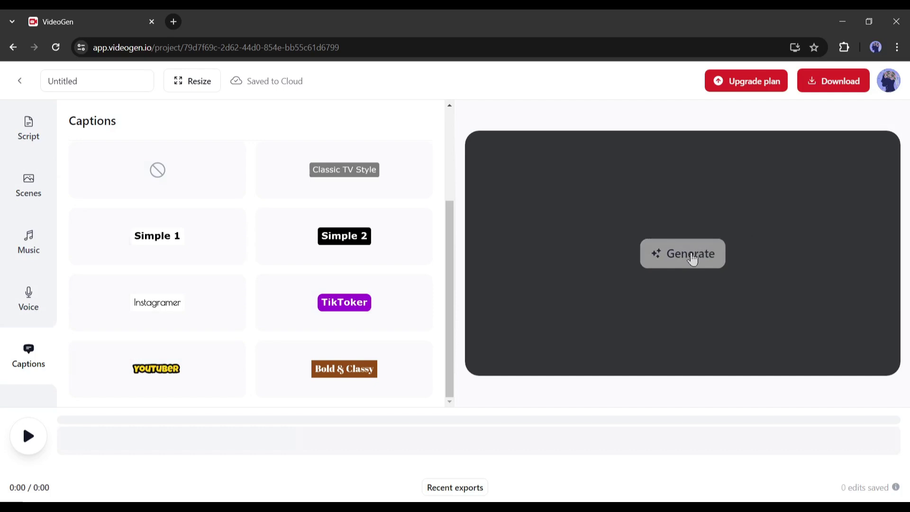
click(693, 257)
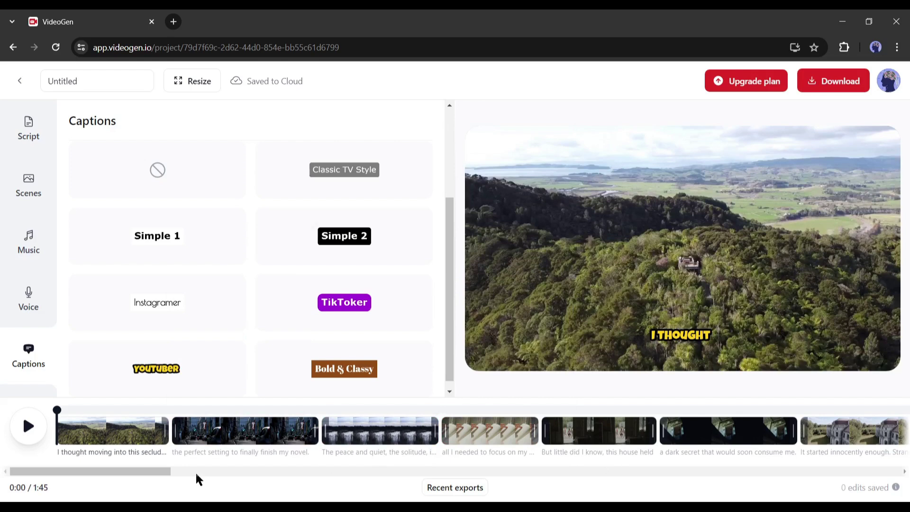
mouse_move(167, 471)
mouse_down()
mouse_move(873, 464)
mouse_move(74, 479)
mouse_up()
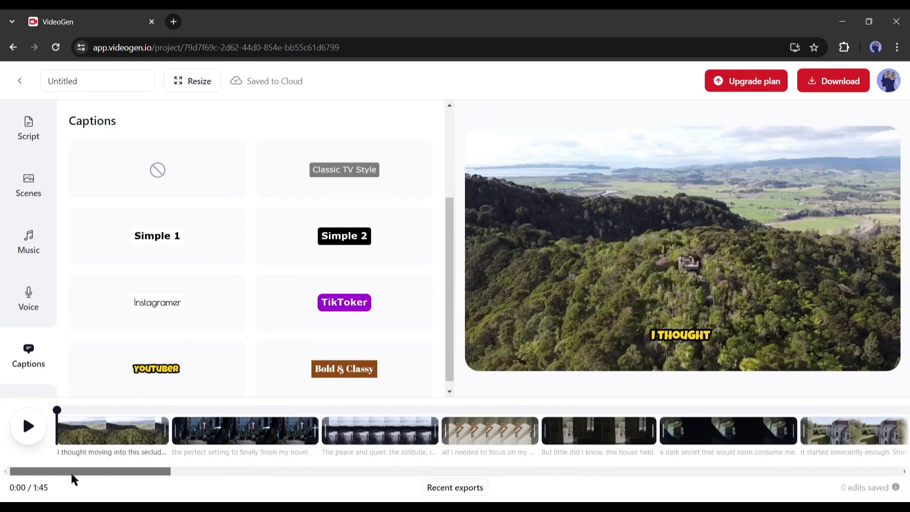
click(28, 427)
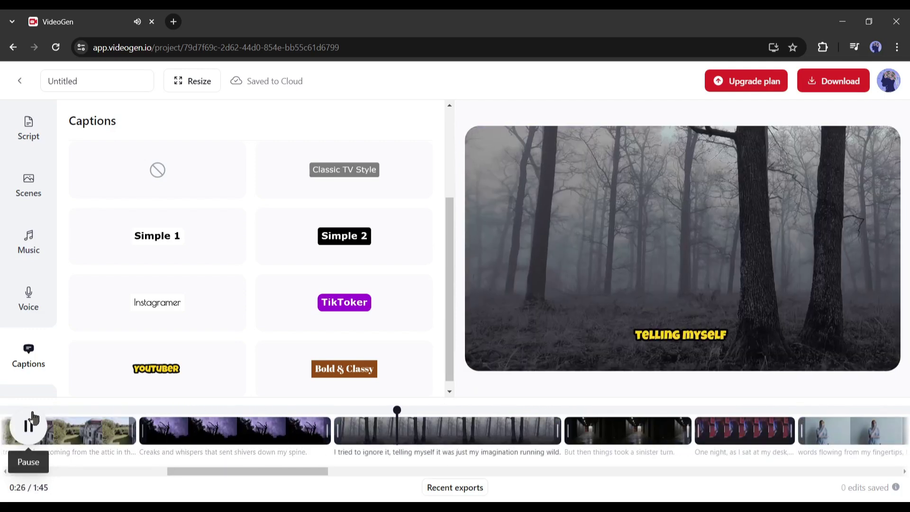
click(32, 420)
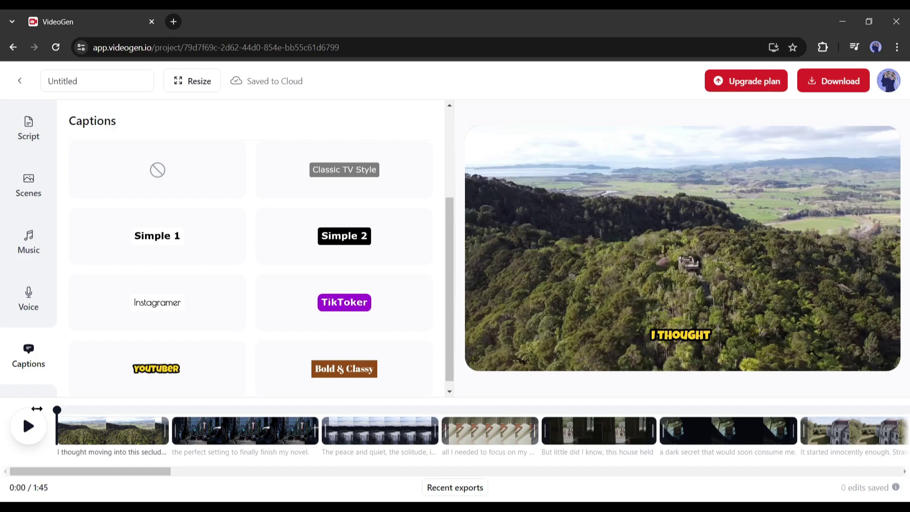
drag(72, 407, 358, 407)
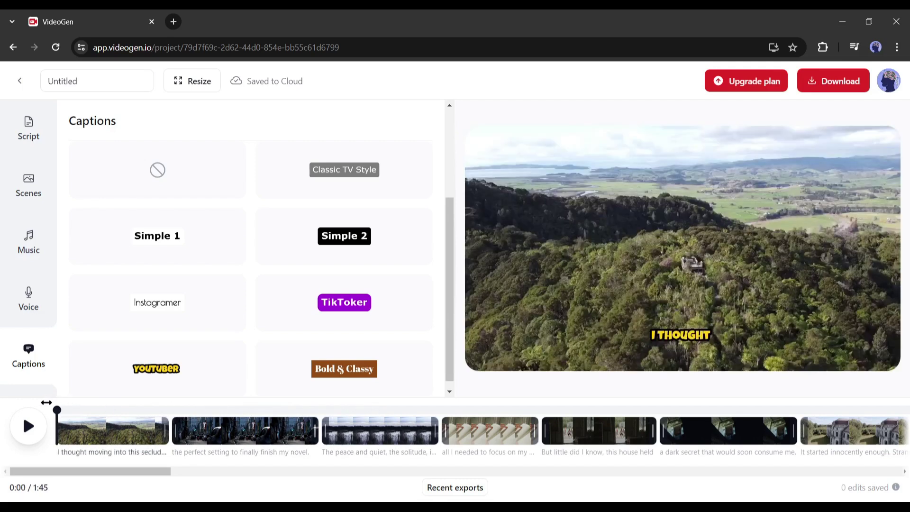
Rewind to the start and regenerate Scene 1's aerial footage
drag(357, 407, 57, 410)
click(84, 430)
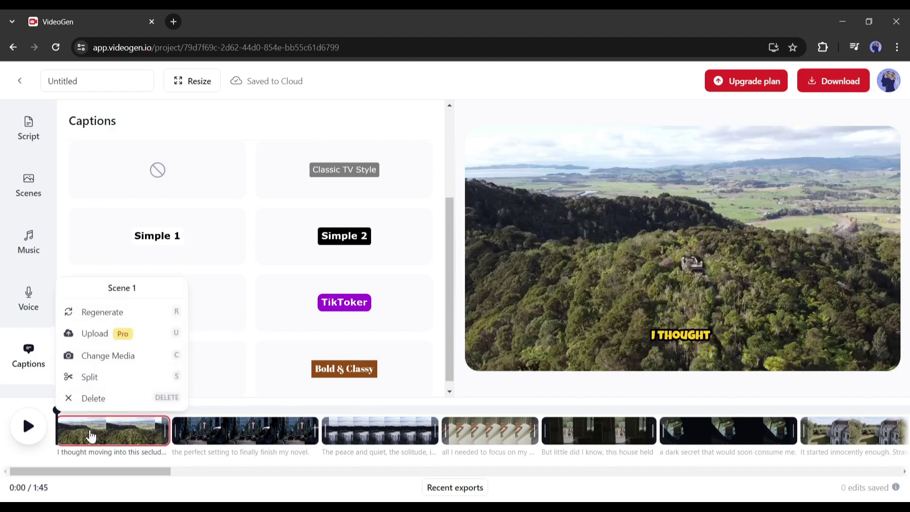
click(121, 396)
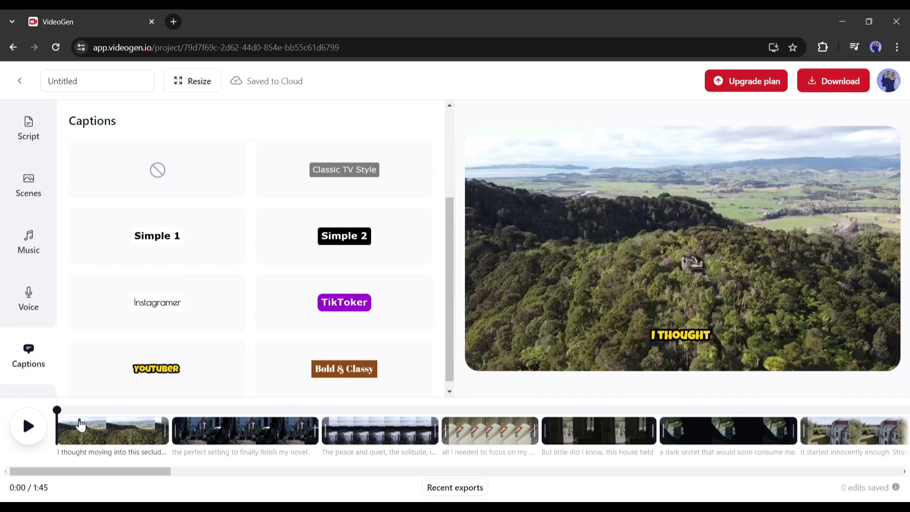
click(80, 424)
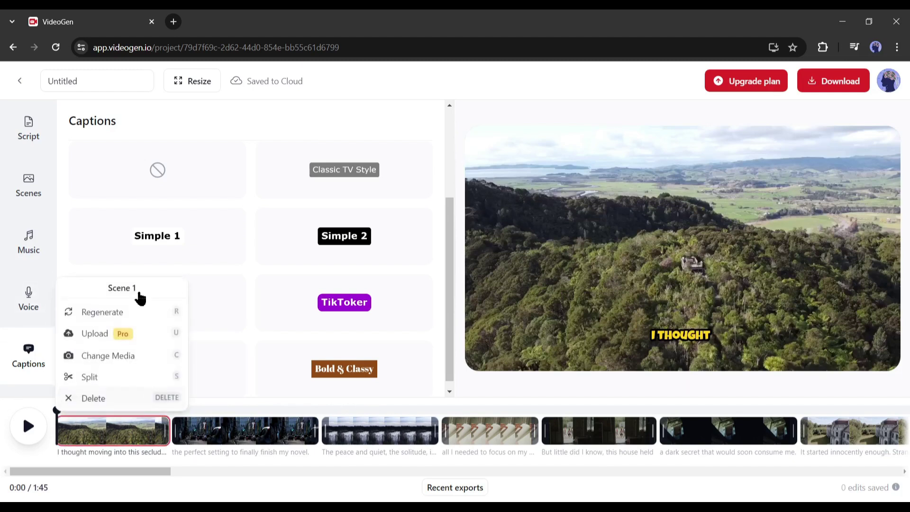
click(99, 316)
click(121, 430)
click(108, 316)
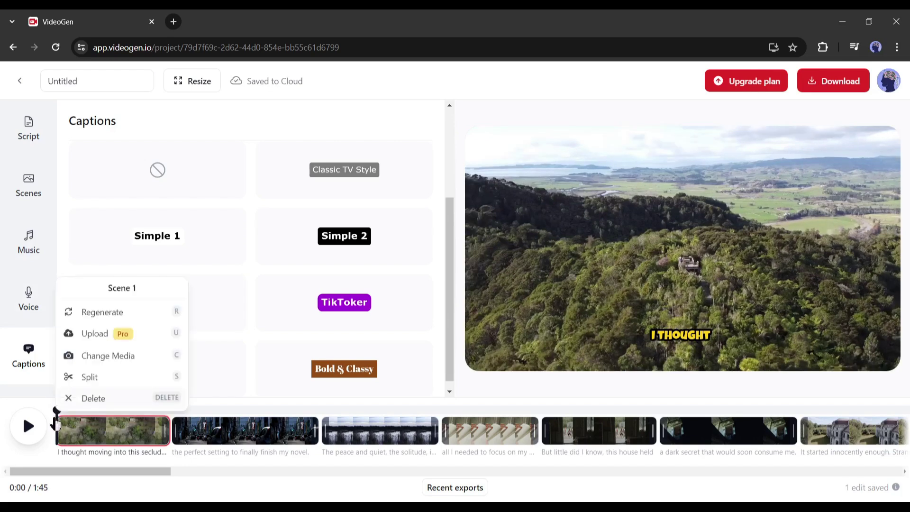
Open Scene 2's Upload media option, then dismiss the upload dialog
drag(56, 420, 243, 411)
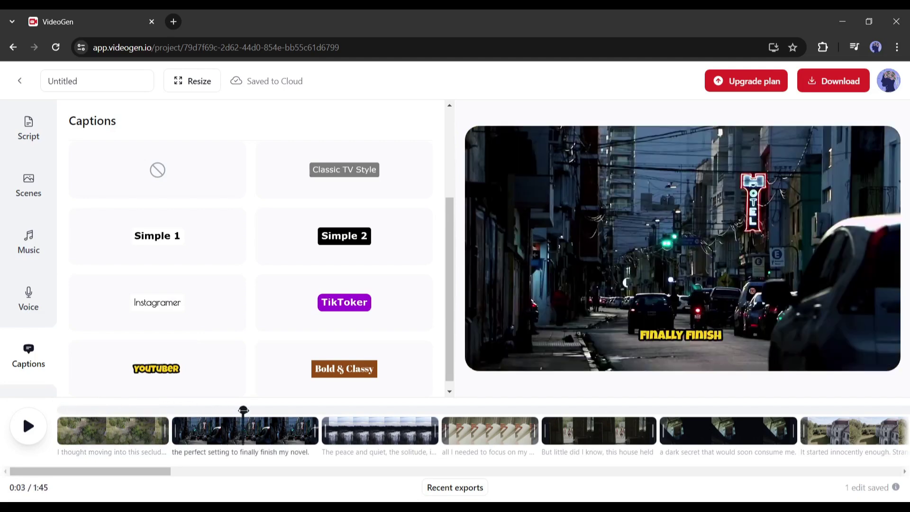
click(255, 432)
click(237, 334)
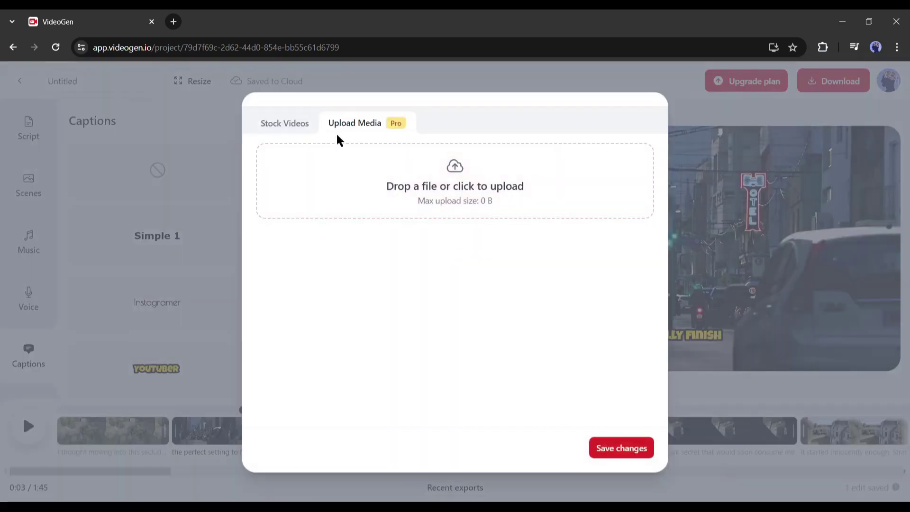
click(819, 154)
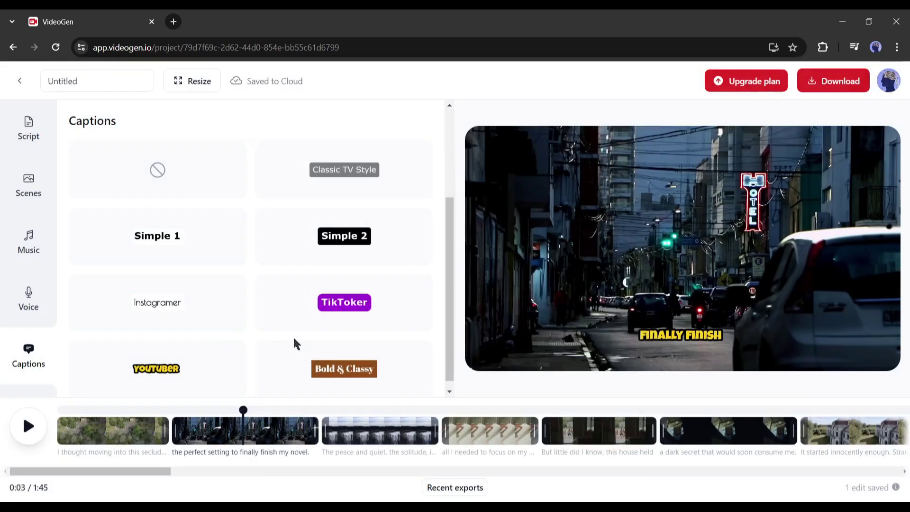
Replace Scene 2's footage with a stock clip for 'A woman writing a novel' and save
click(241, 437)
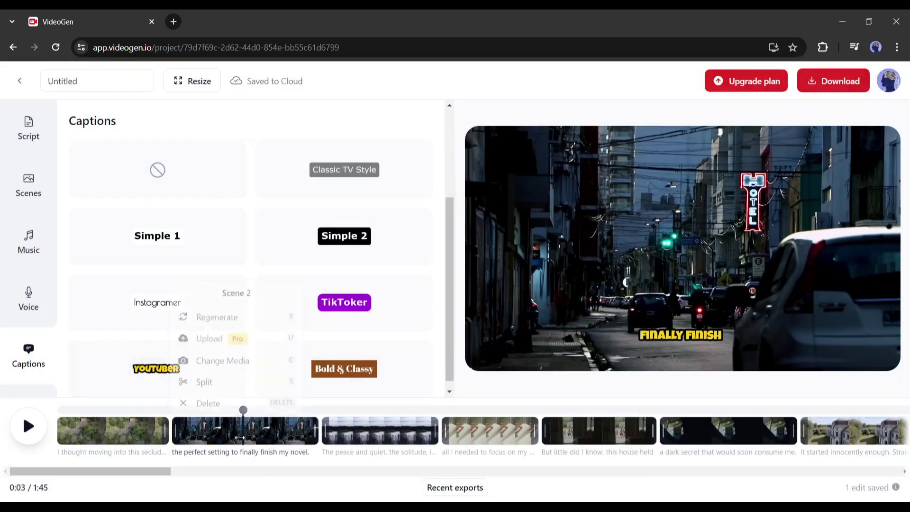
click(238, 357)
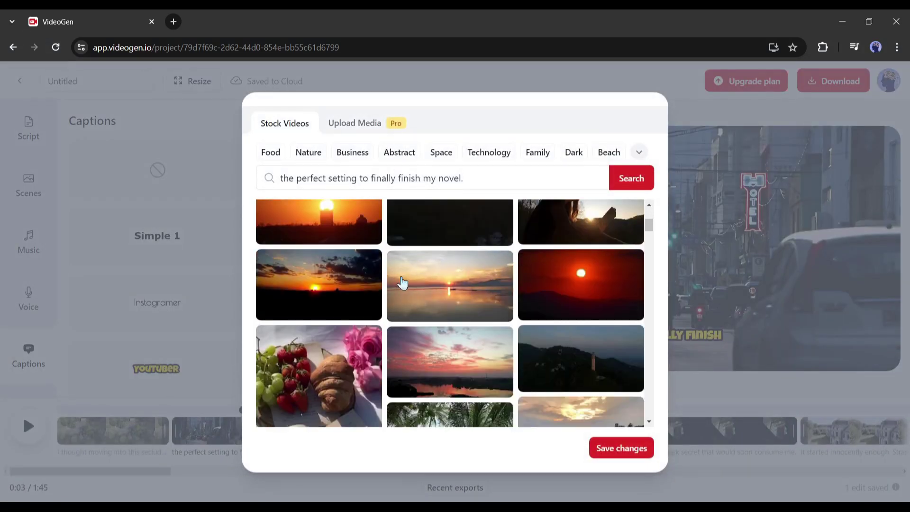
click(317, 153)
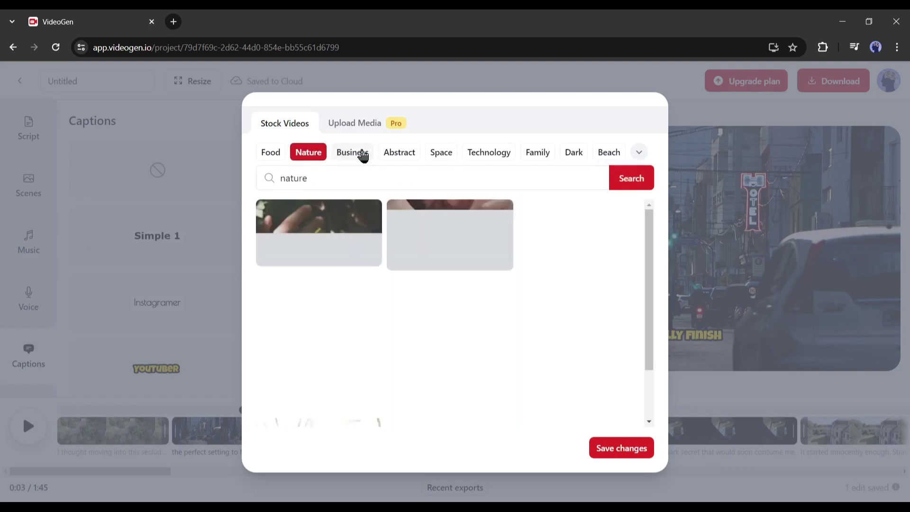
click(363, 155)
triple_click(339, 181)
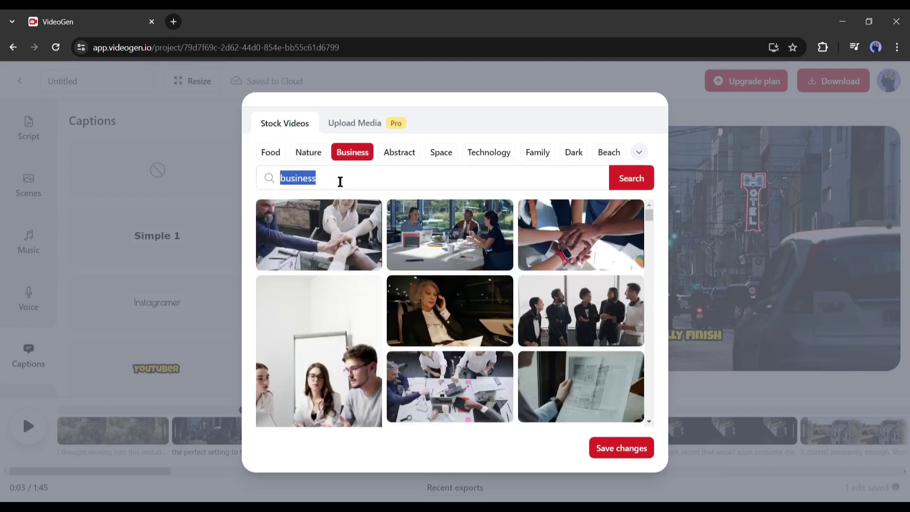
text(A woman wrting)
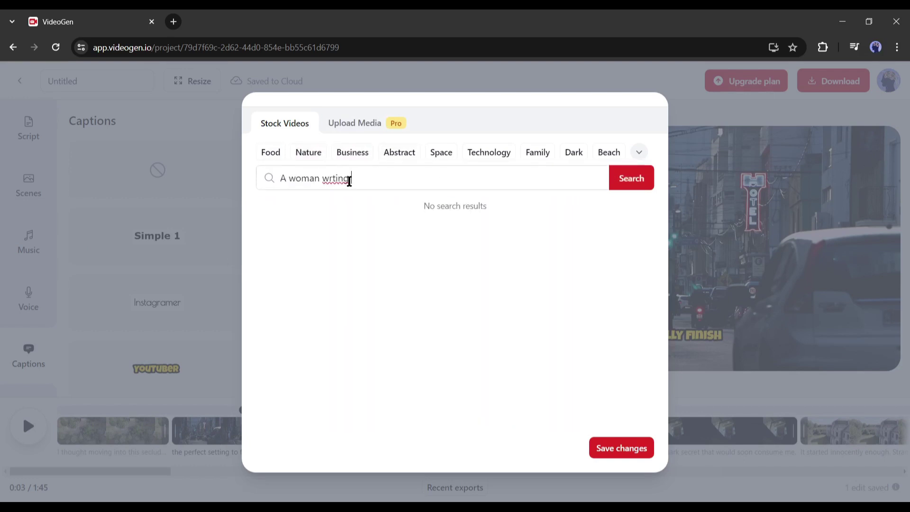
key(BackSpace)
key(BackSpace)
key(BackSpace)
key(BackSpace)
text(iting a novel)
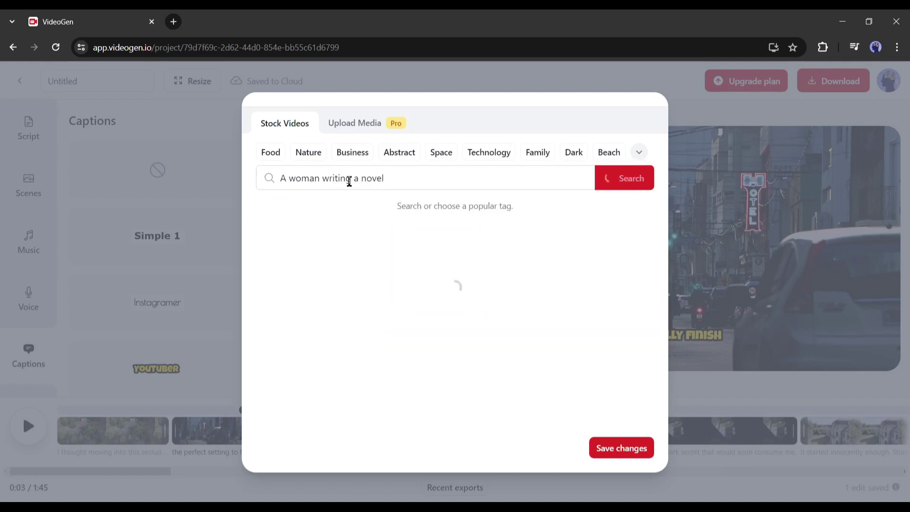
scroll(504, 341, down, 3)
scroll(460, 325, down, 3)
click(434, 271)
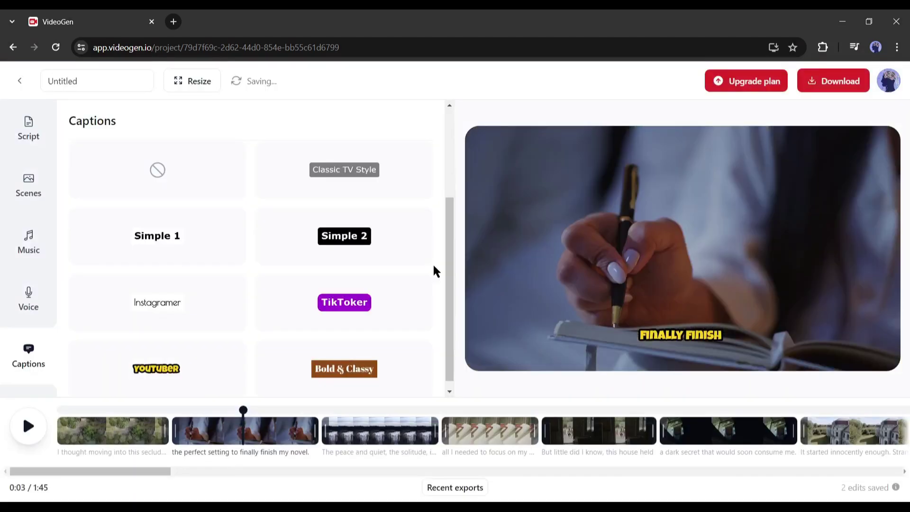
Preview the new Scene 2 writing clip and check Scene 3's options without changes
click(133, 411)
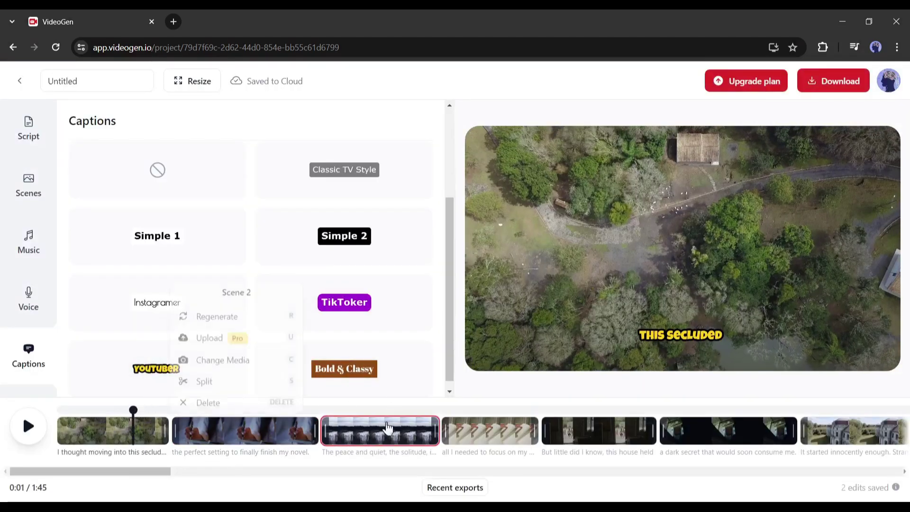
click(311, 409)
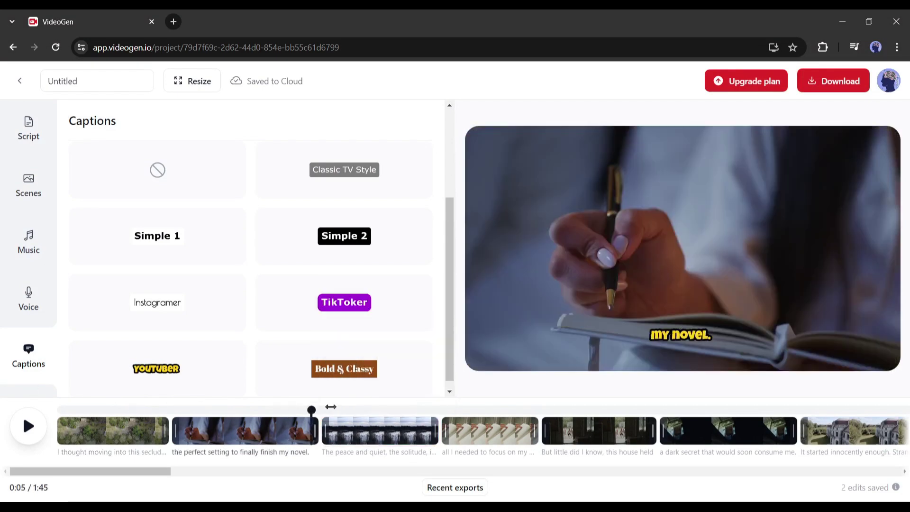
click(358, 411)
click(377, 433)
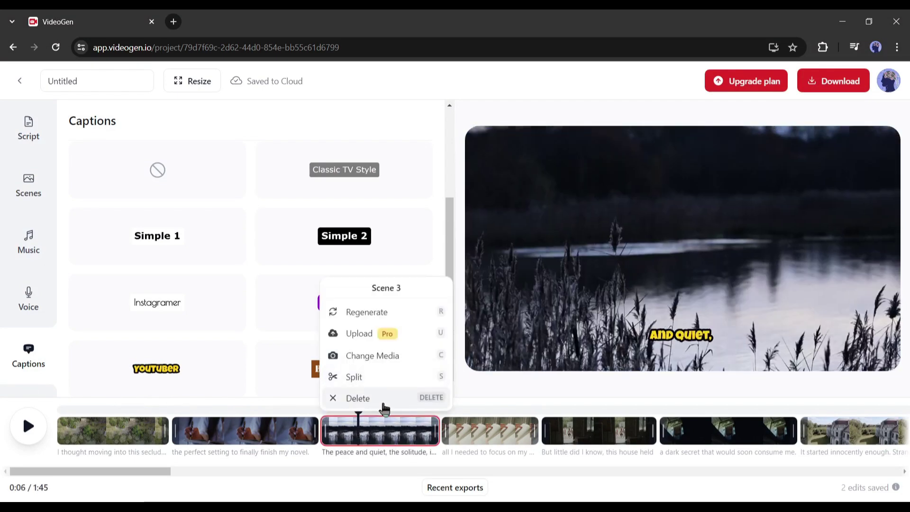
click(78, 398)
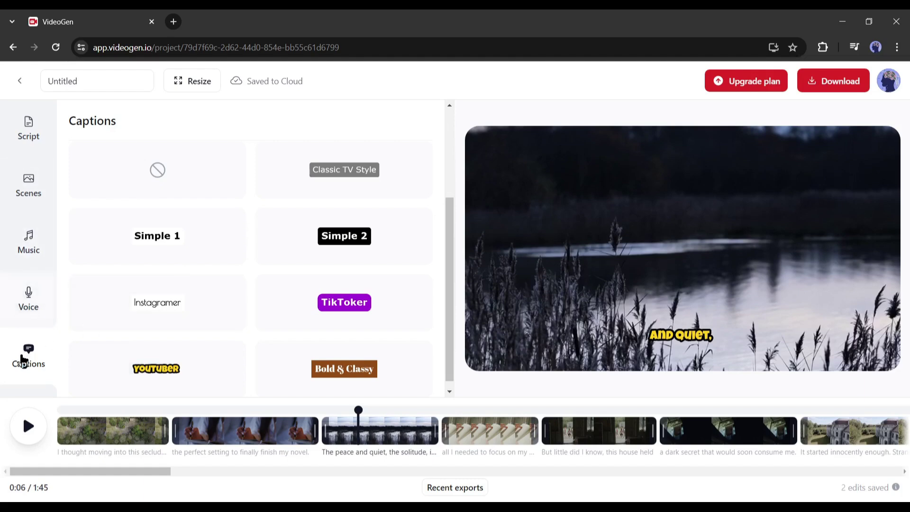
Turn the Cinematic Documentary music volume all the way down to silence
click(30, 302)
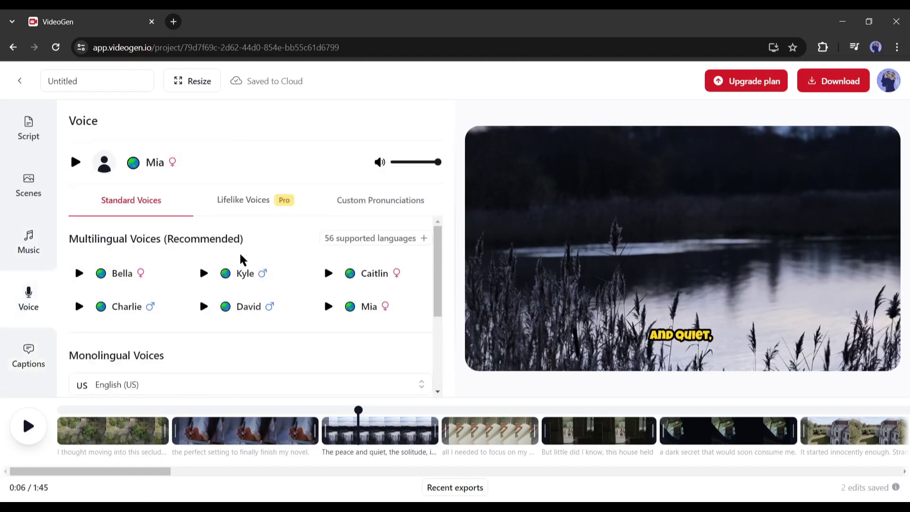
click(28, 242)
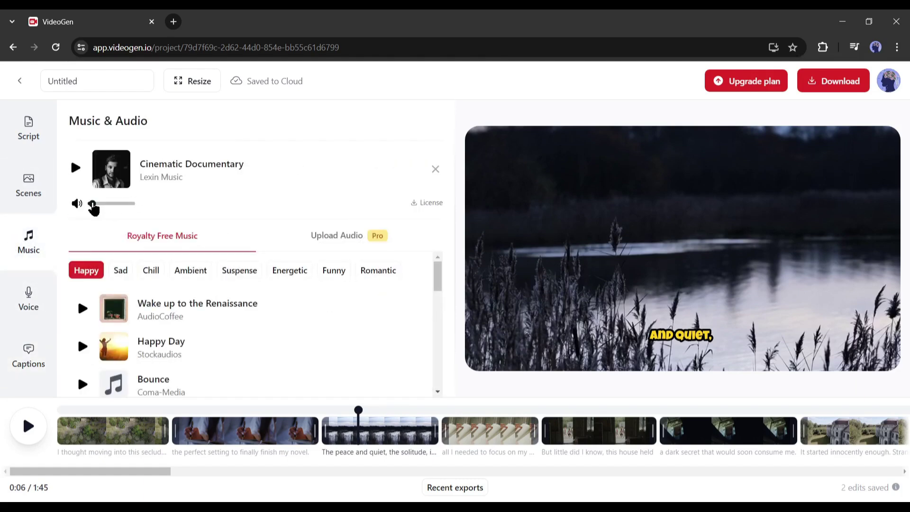
drag(93, 207, 88, 204)
click(76, 167)
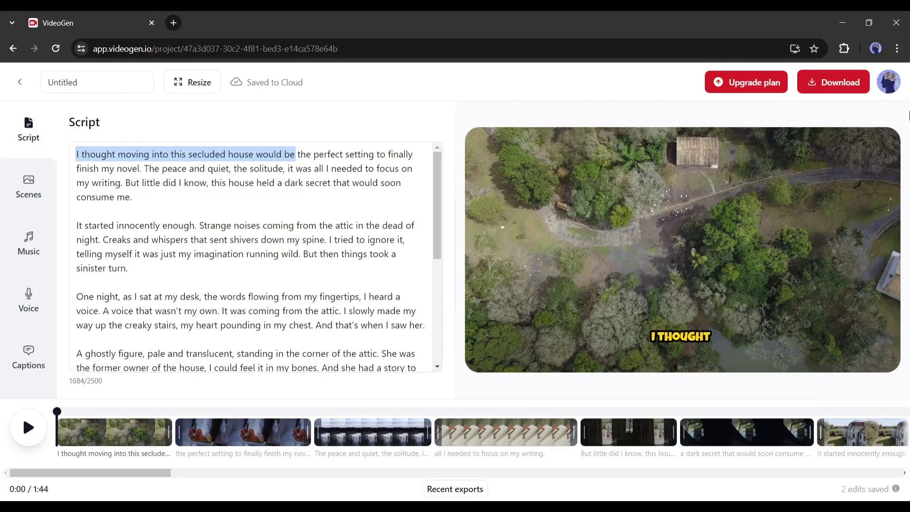
Request a 4K download of the video, bringing up the Starter upgrade pricing plans
click(846, 90)
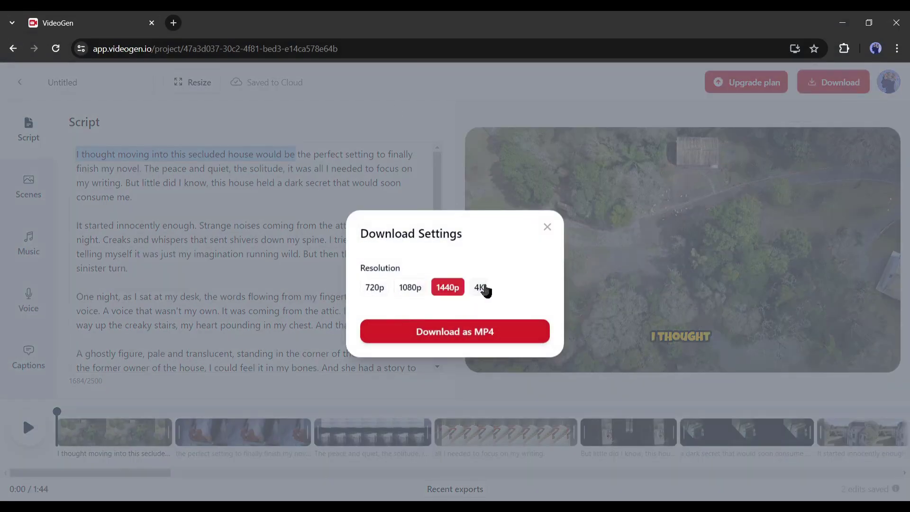
click(488, 333)
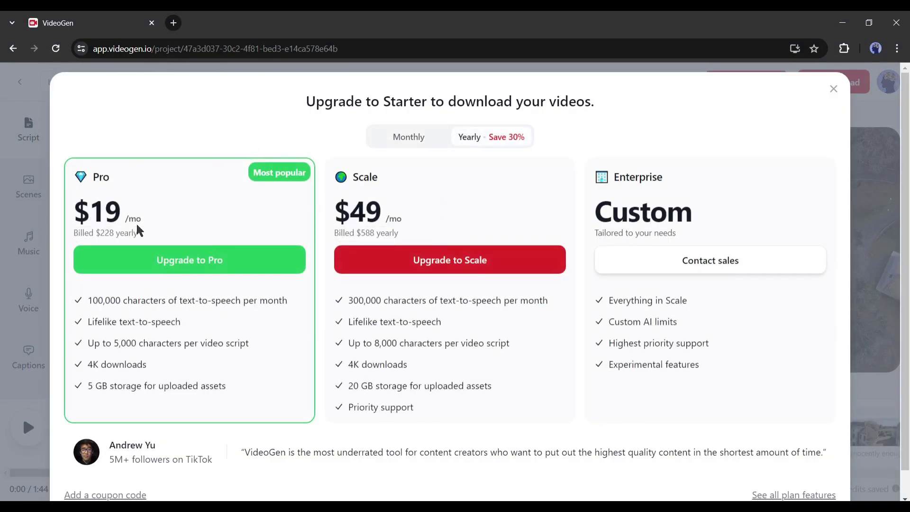
scroll(524, 299, down, 2)
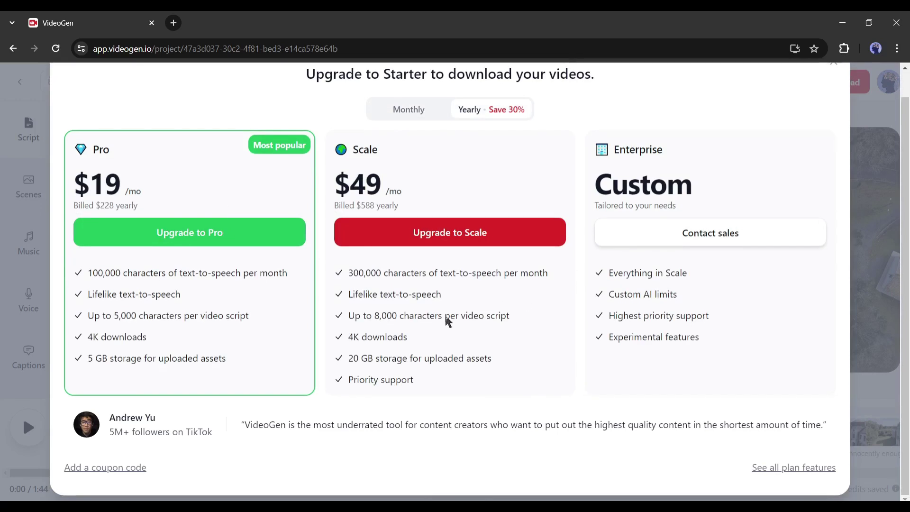
scroll(448, 375, up, 2)
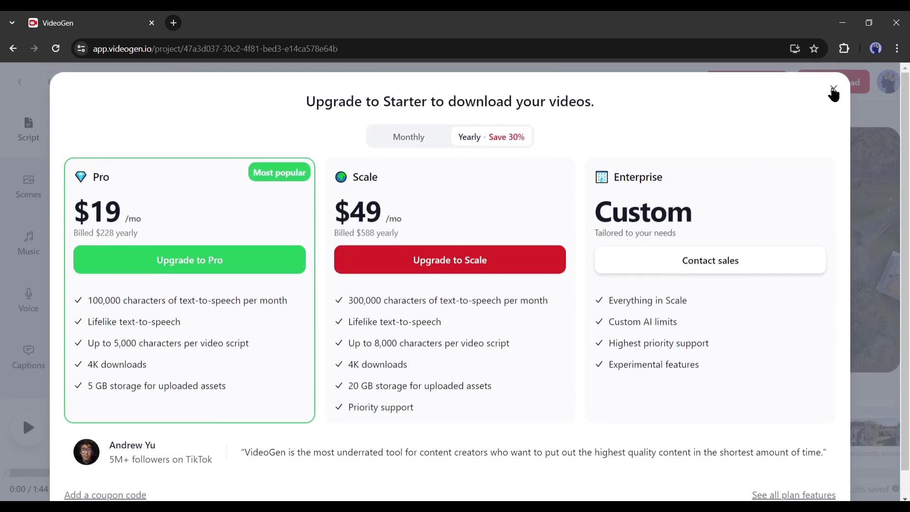